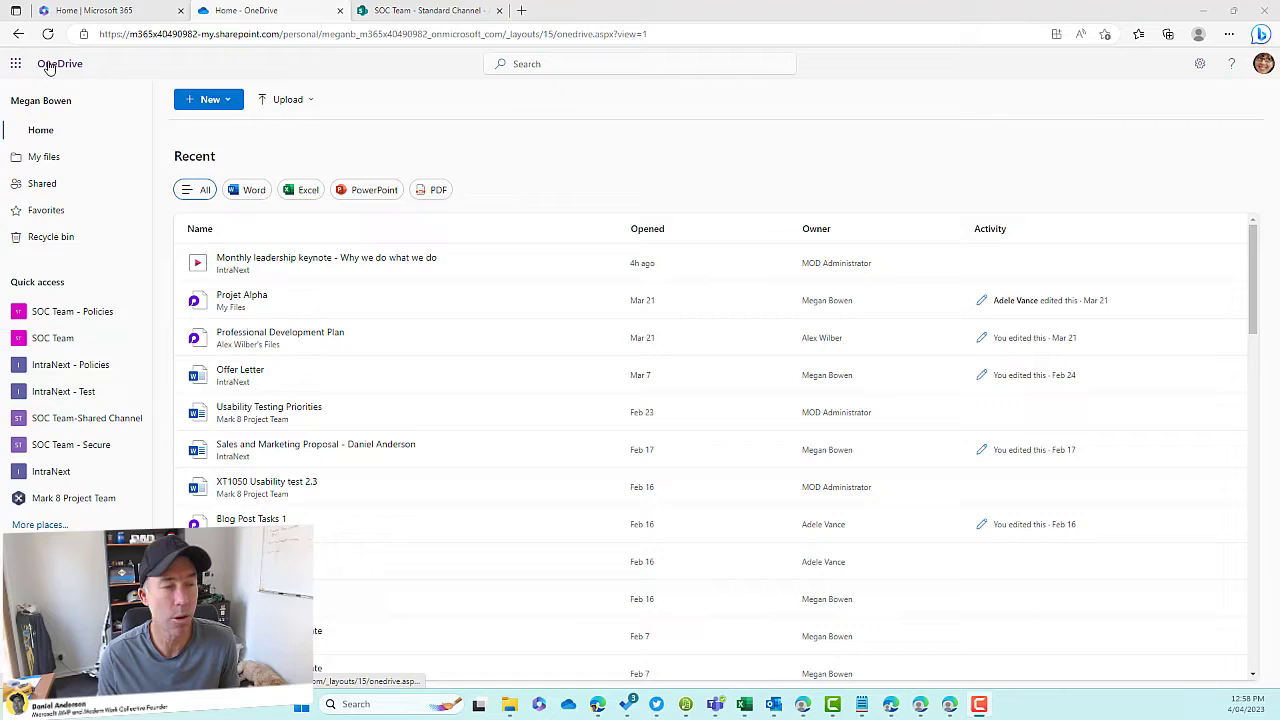
Check the three starred files in Favorites, then return to the My files list
click(38, 214)
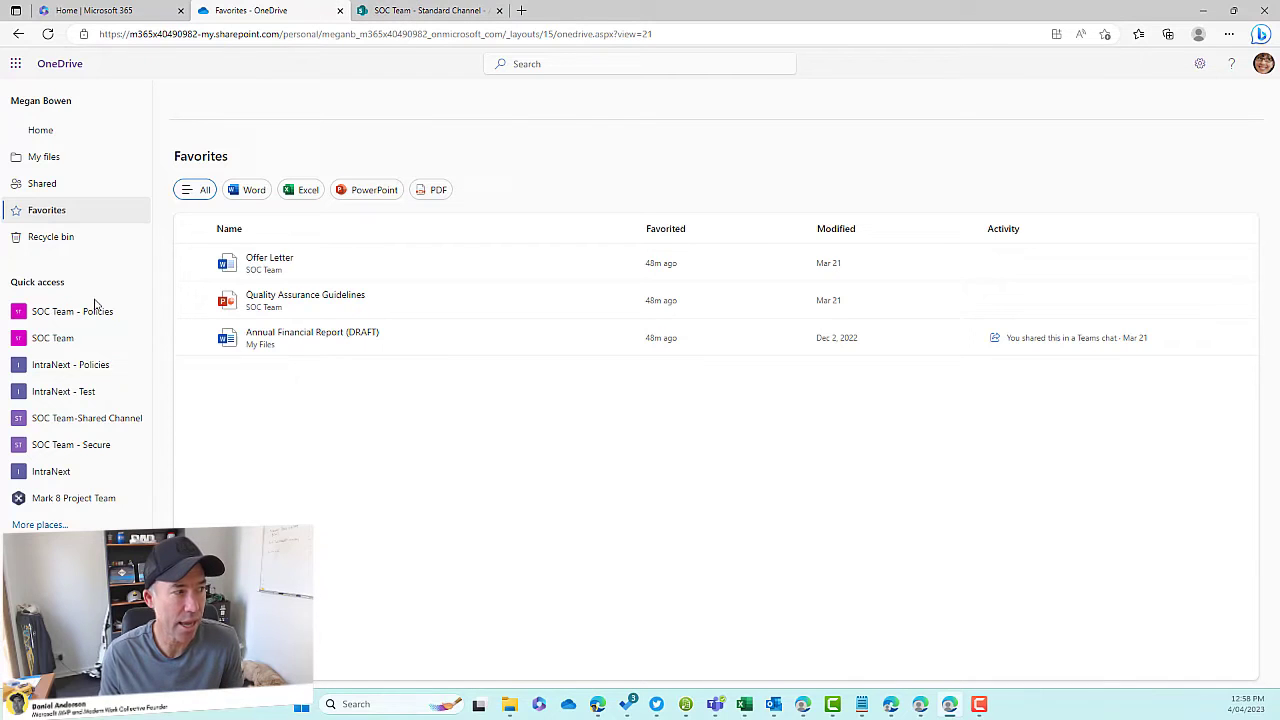
click(52, 157)
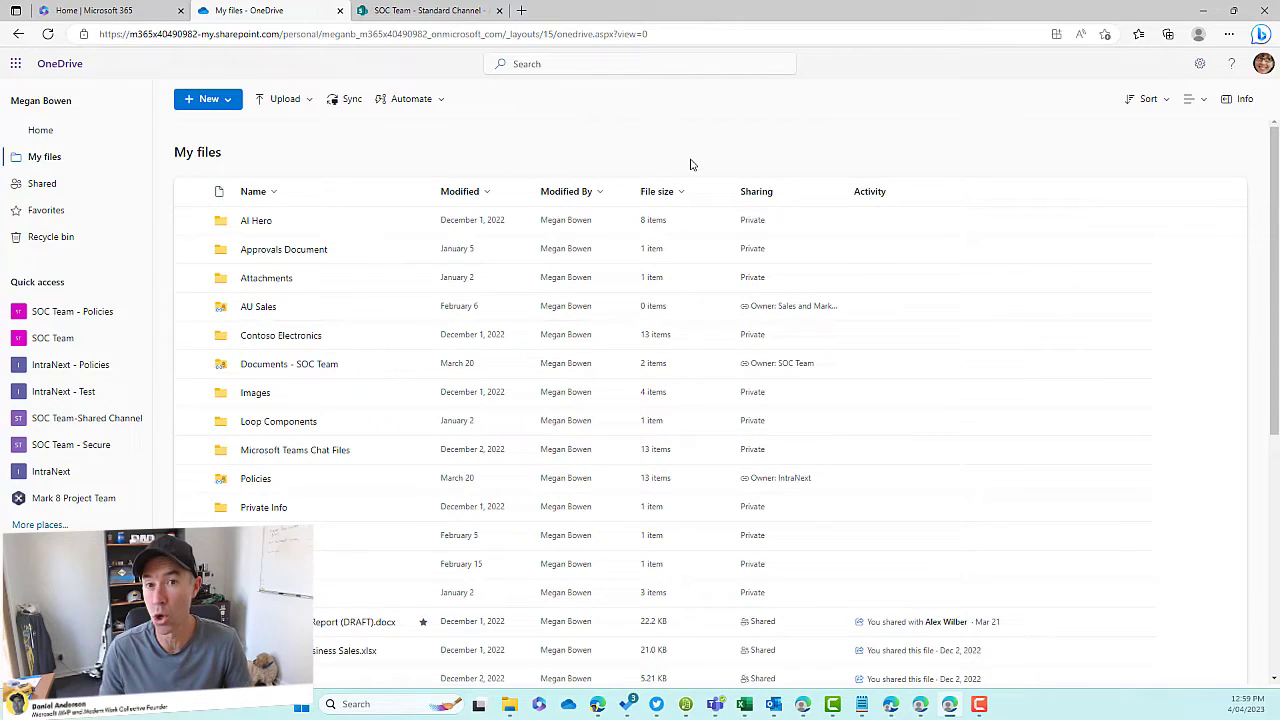
mouse_move(400, 335)
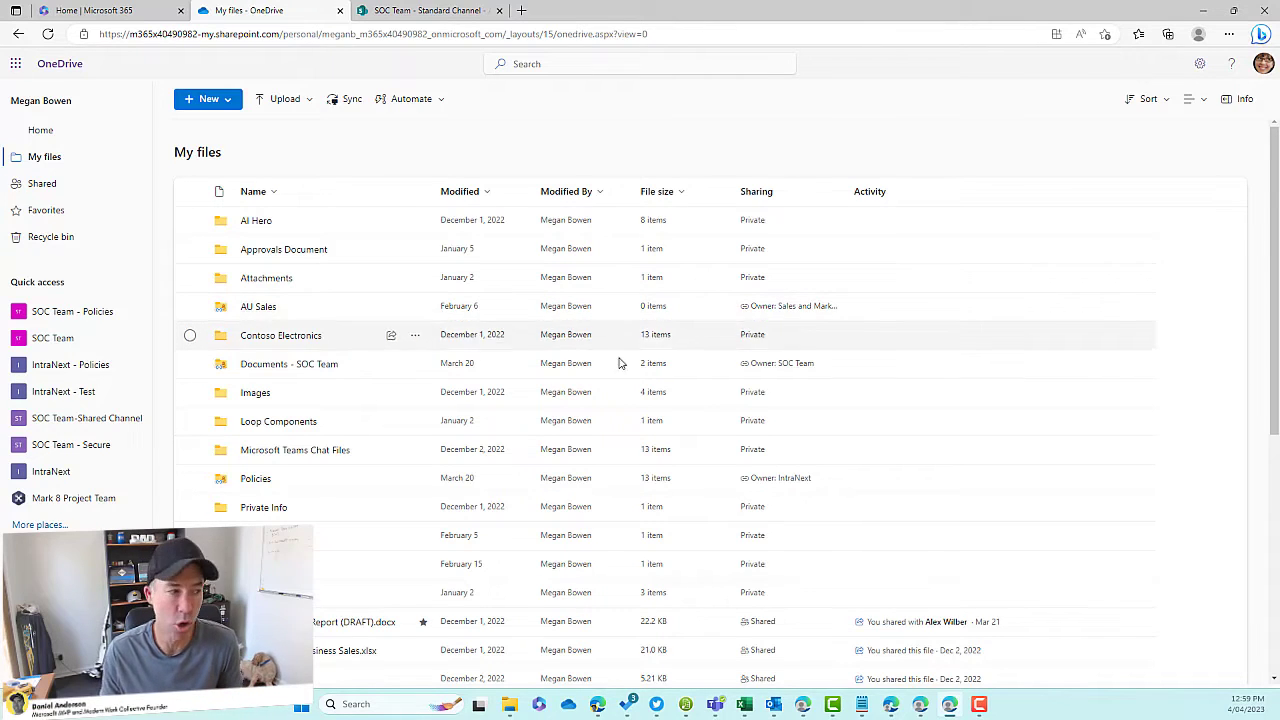
Remove Annual Financial Report (DRAFT).docx from favorites
scroll(474, 420, down, 2)
scroll(474, 420, down, 2)
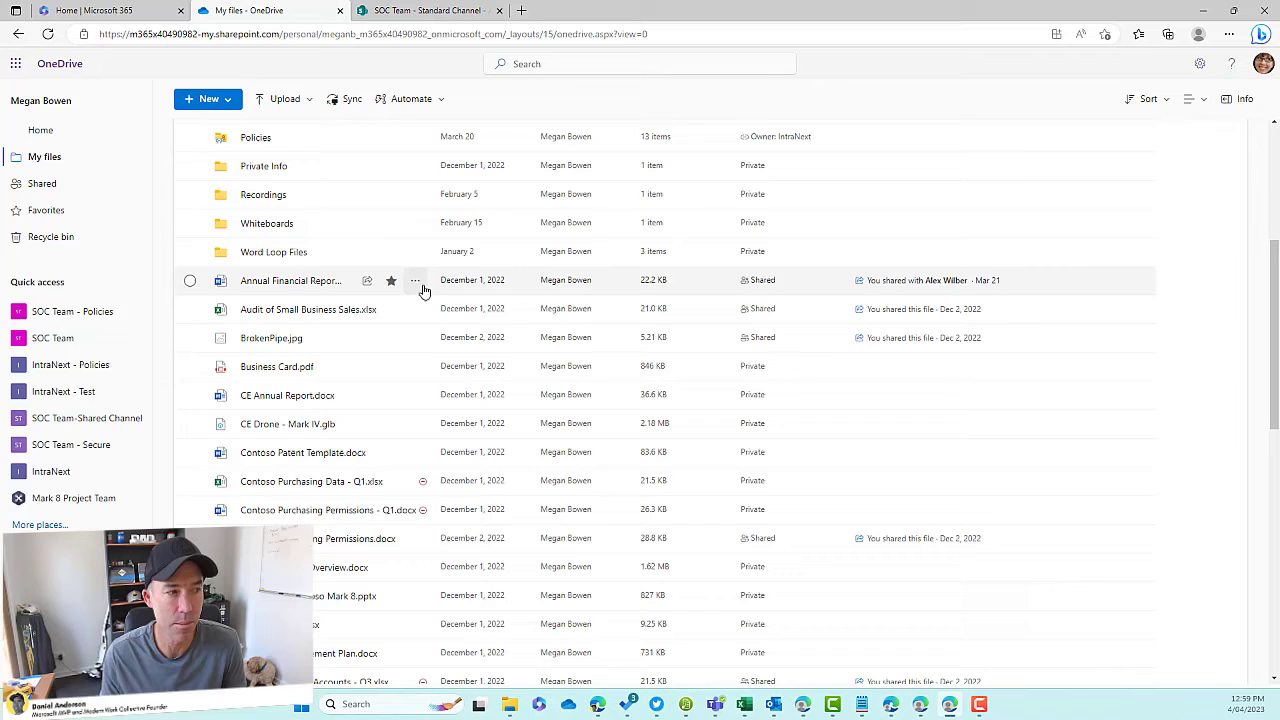
click(391, 281)
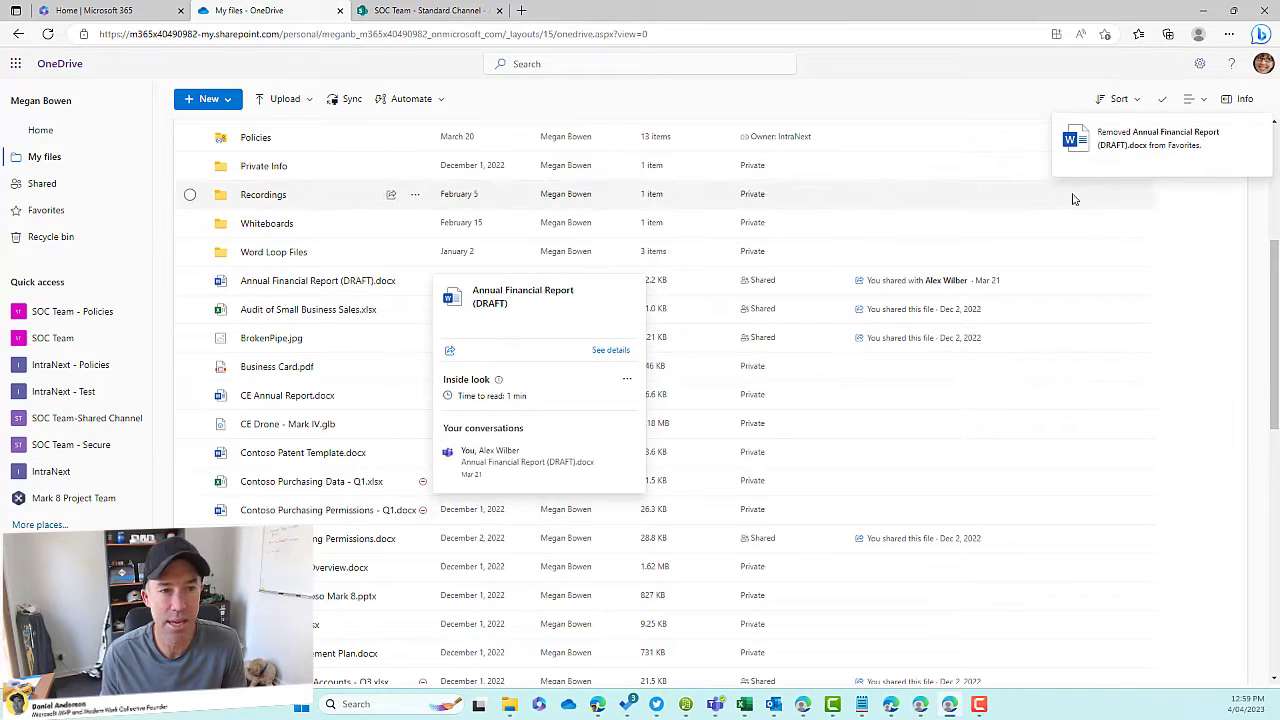
Star CE Annual Report.docx as a favorite
scroll(900, 260, up, 5)
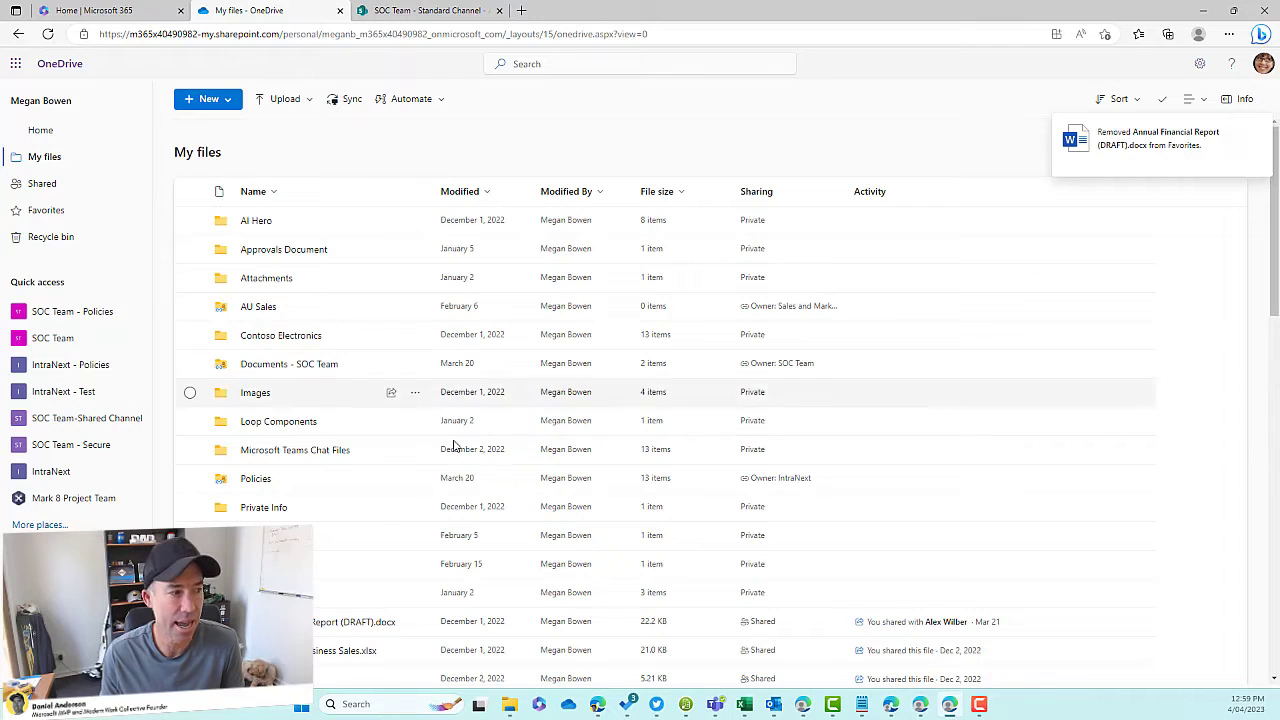
scroll(378, 491, down, 4)
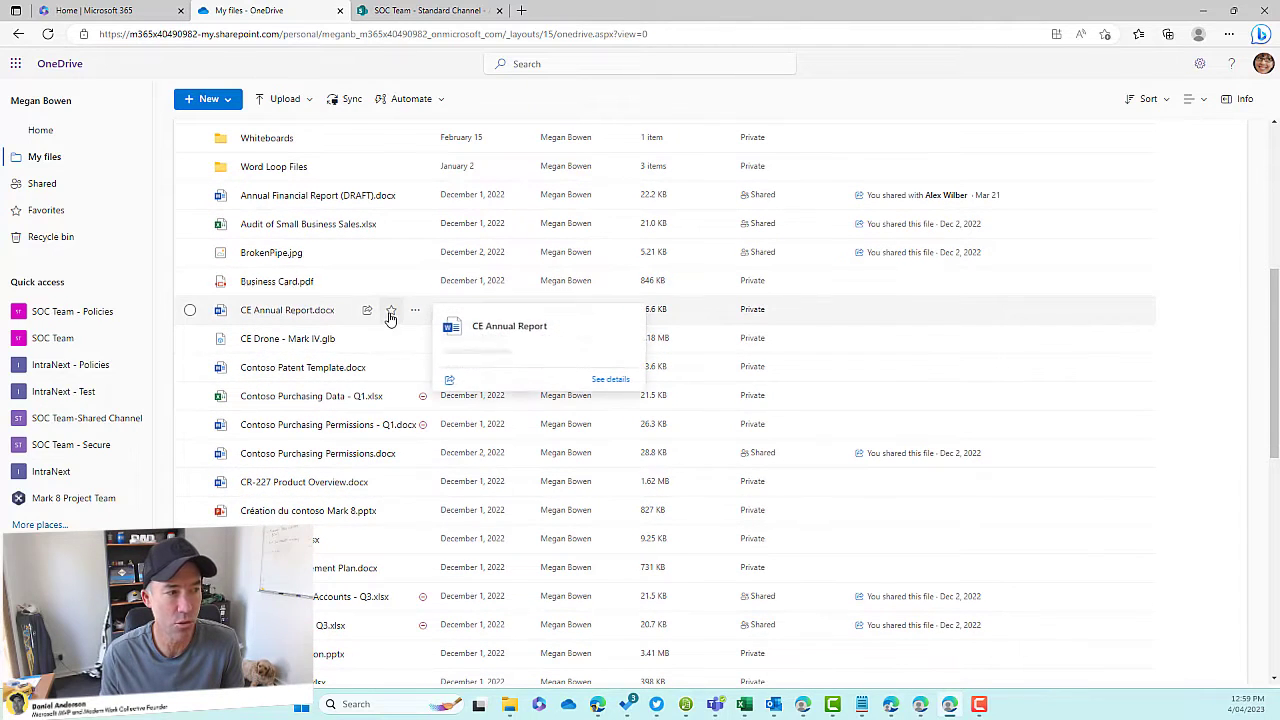
mouse_move(287, 310)
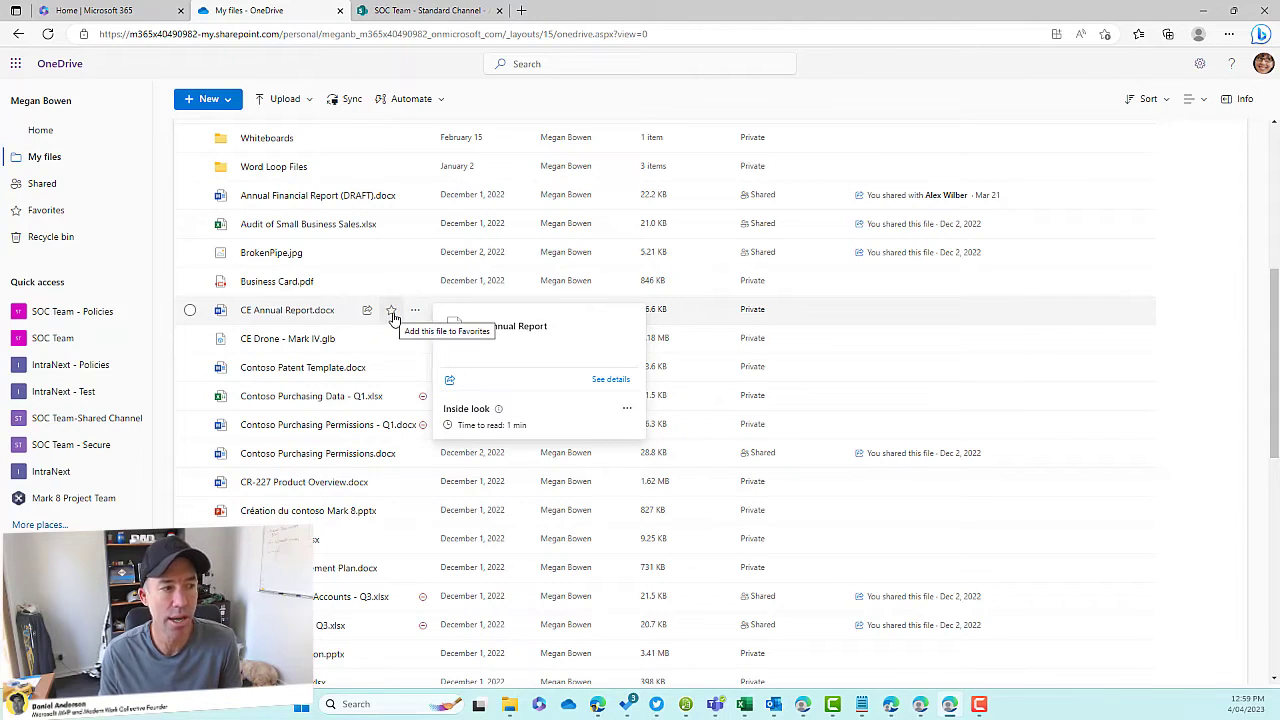
click(392, 314)
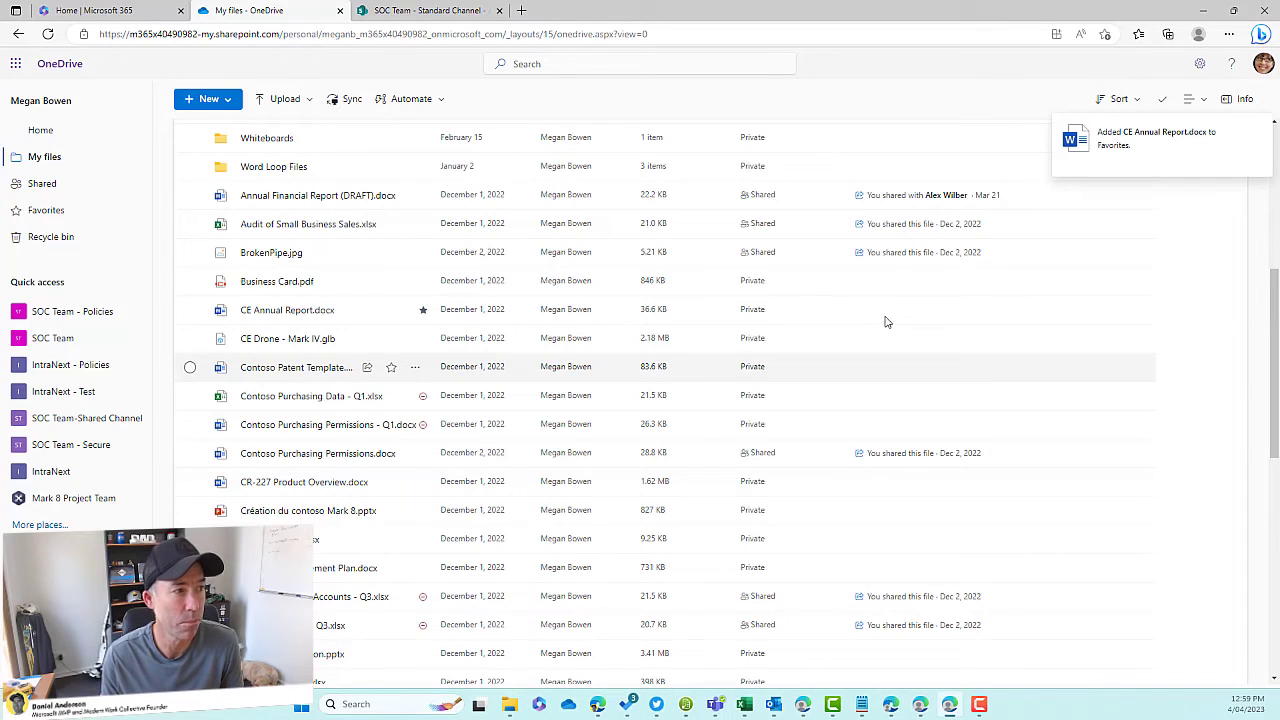
Go to the SOC Team site's Documents library from SOC Team - Policies
click(88, 314)
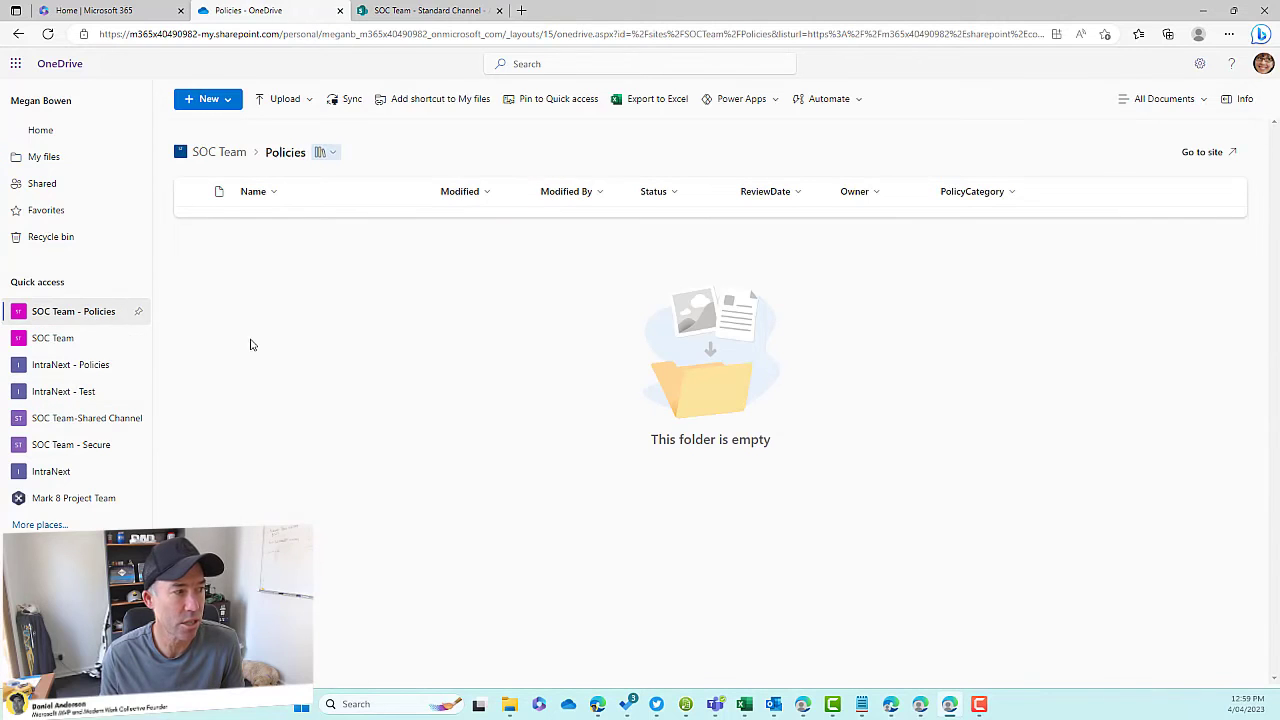
click(329, 155)
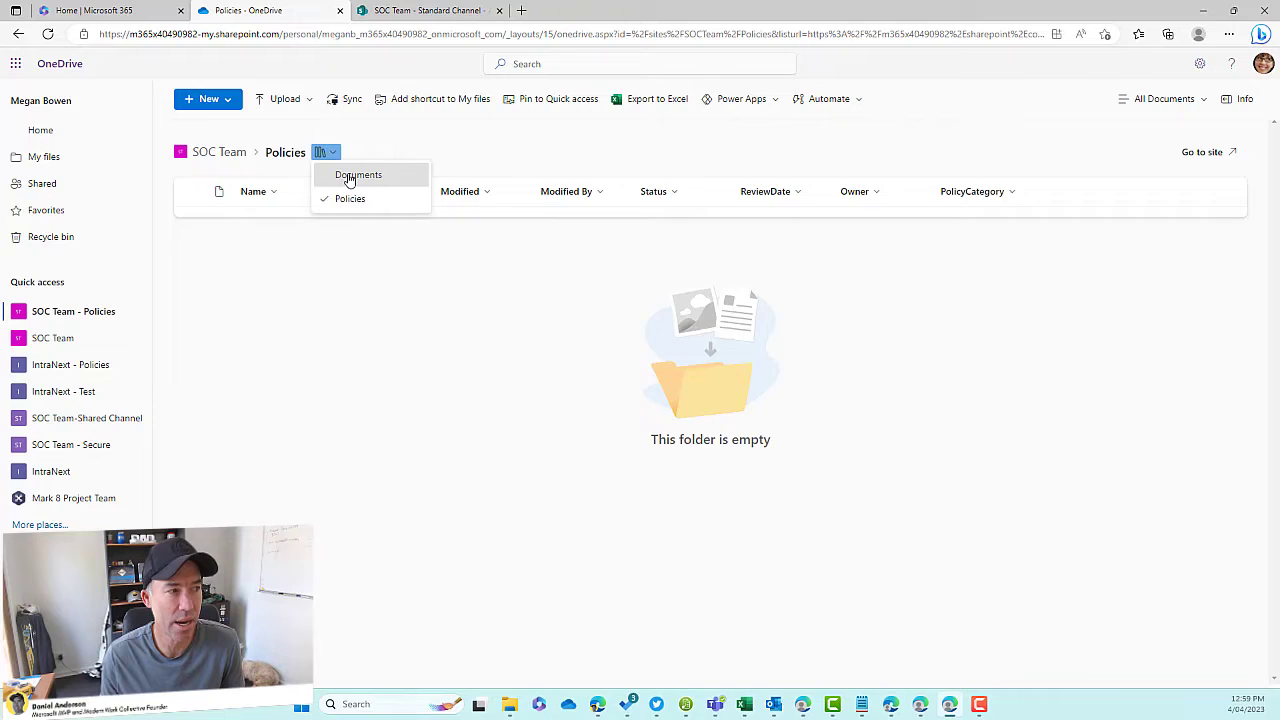
click(350, 174)
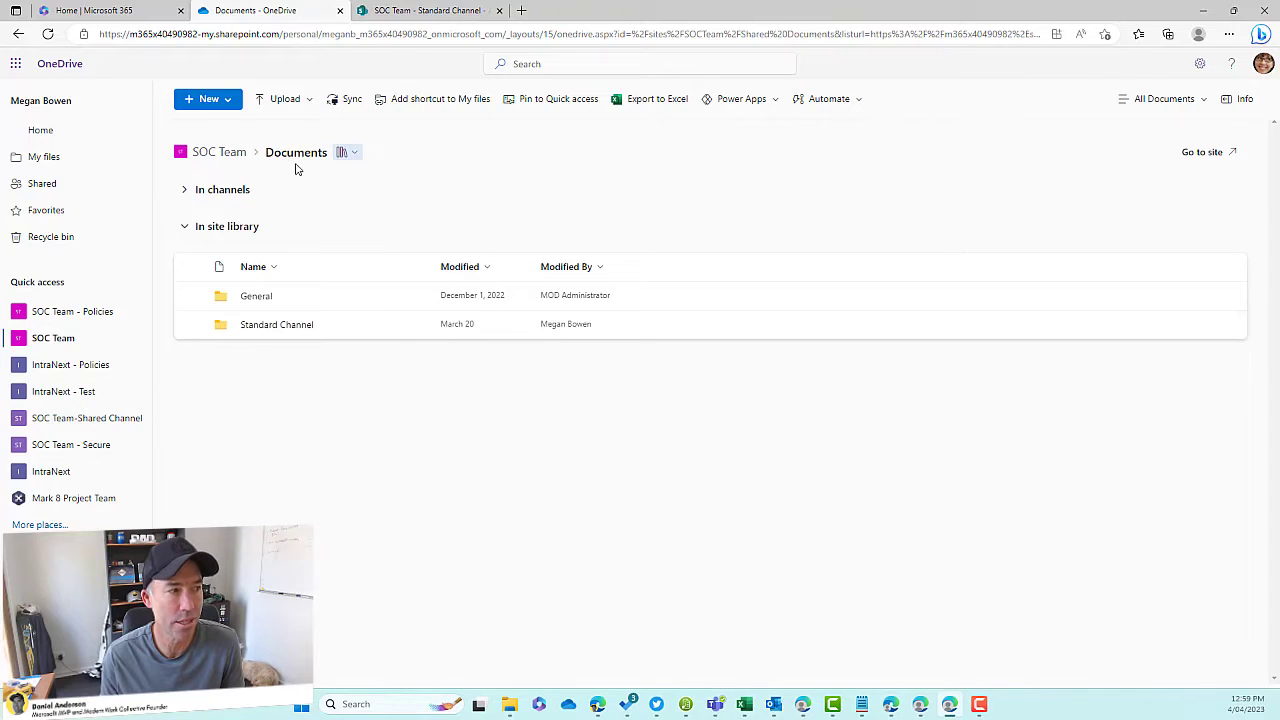
Star Offer Letter.docx and Proposal Template.pptx in the Standard Channel folder
click(276, 327)
mouse_move(320, 249)
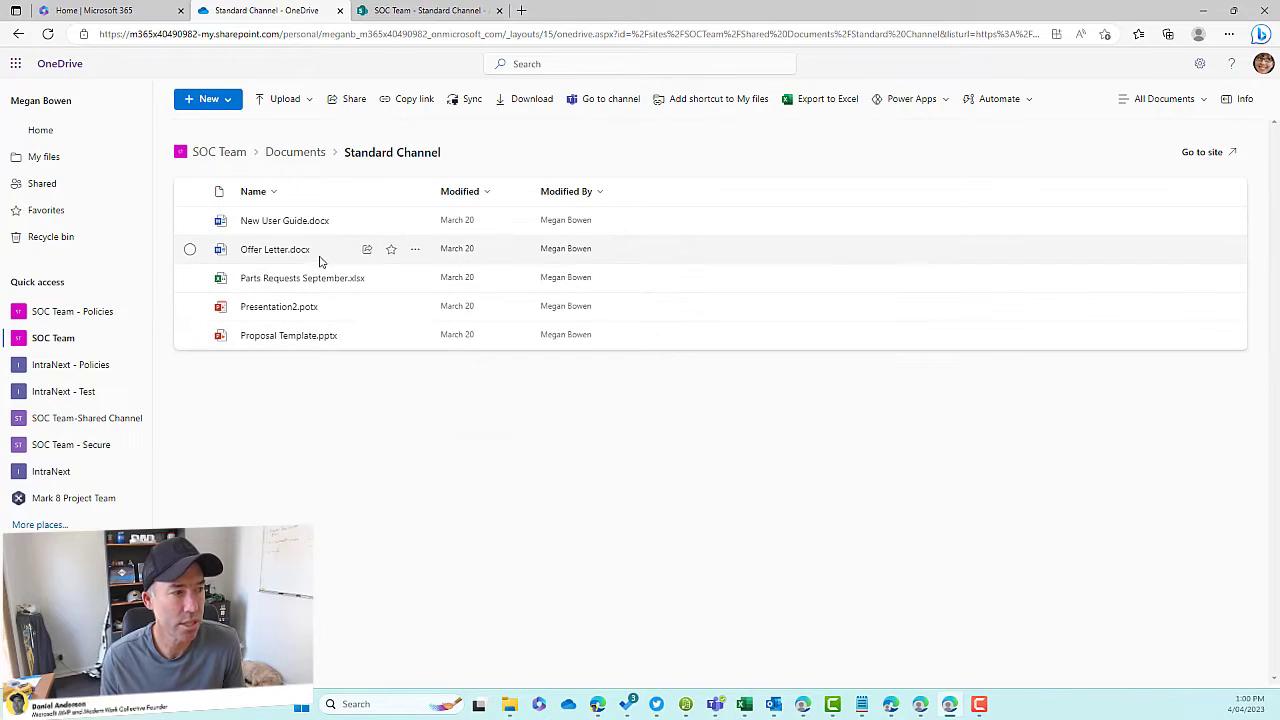
click(391, 250)
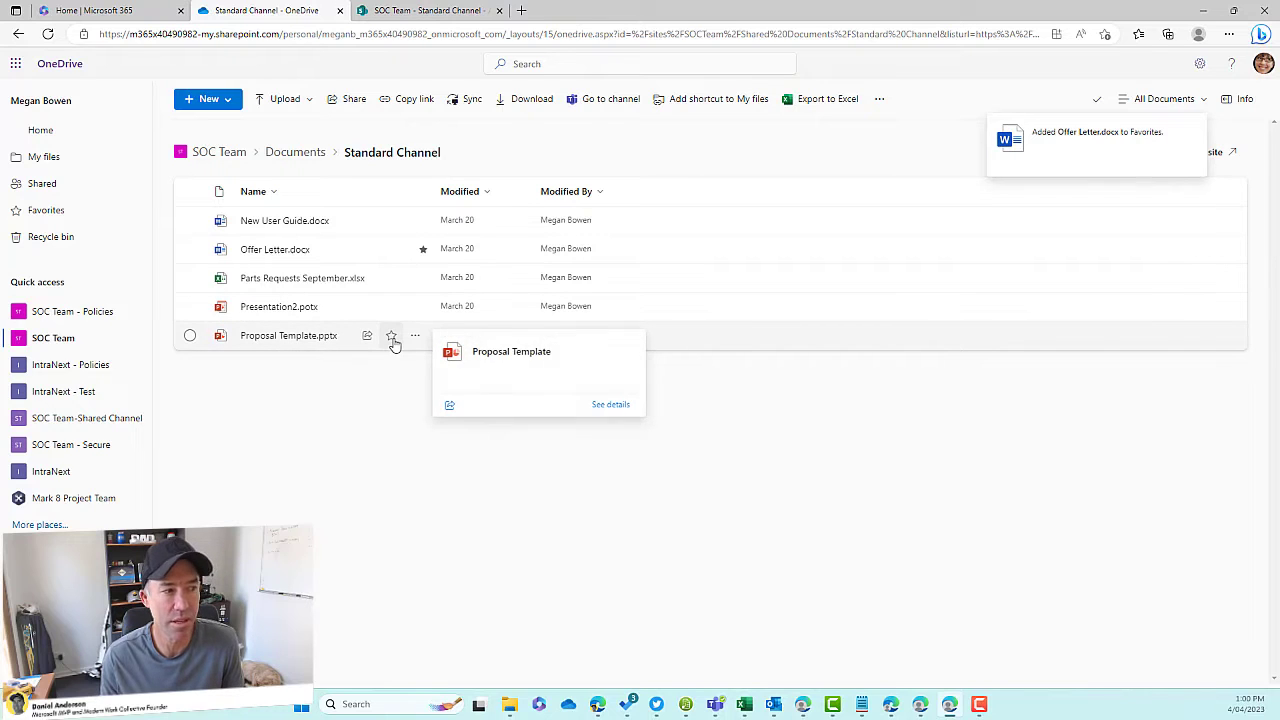
click(391, 336)
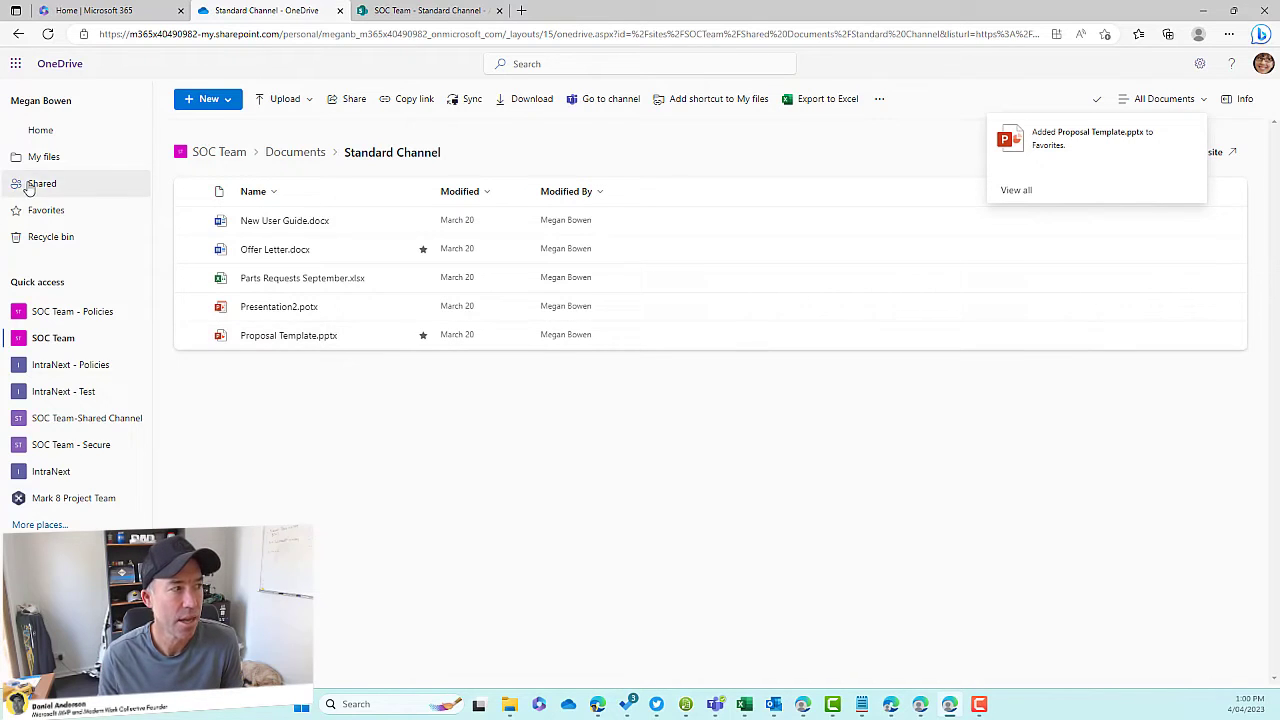
click(45, 210)
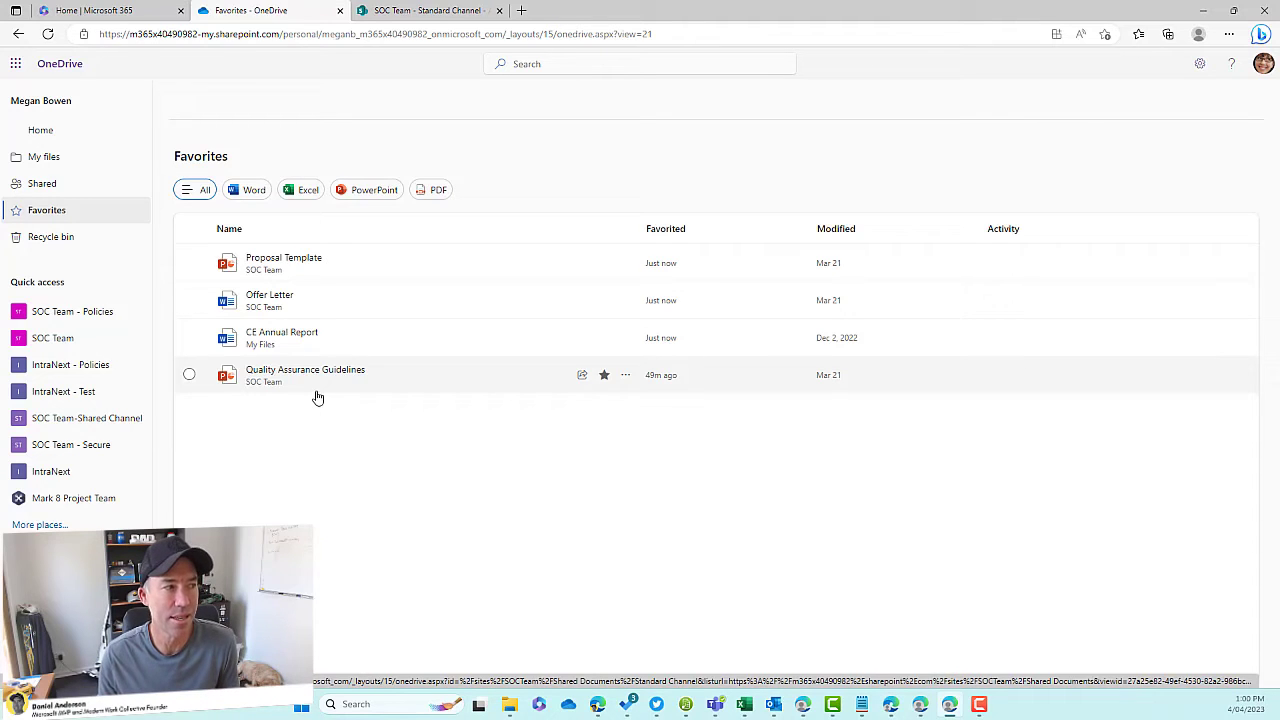
click(236, 192)
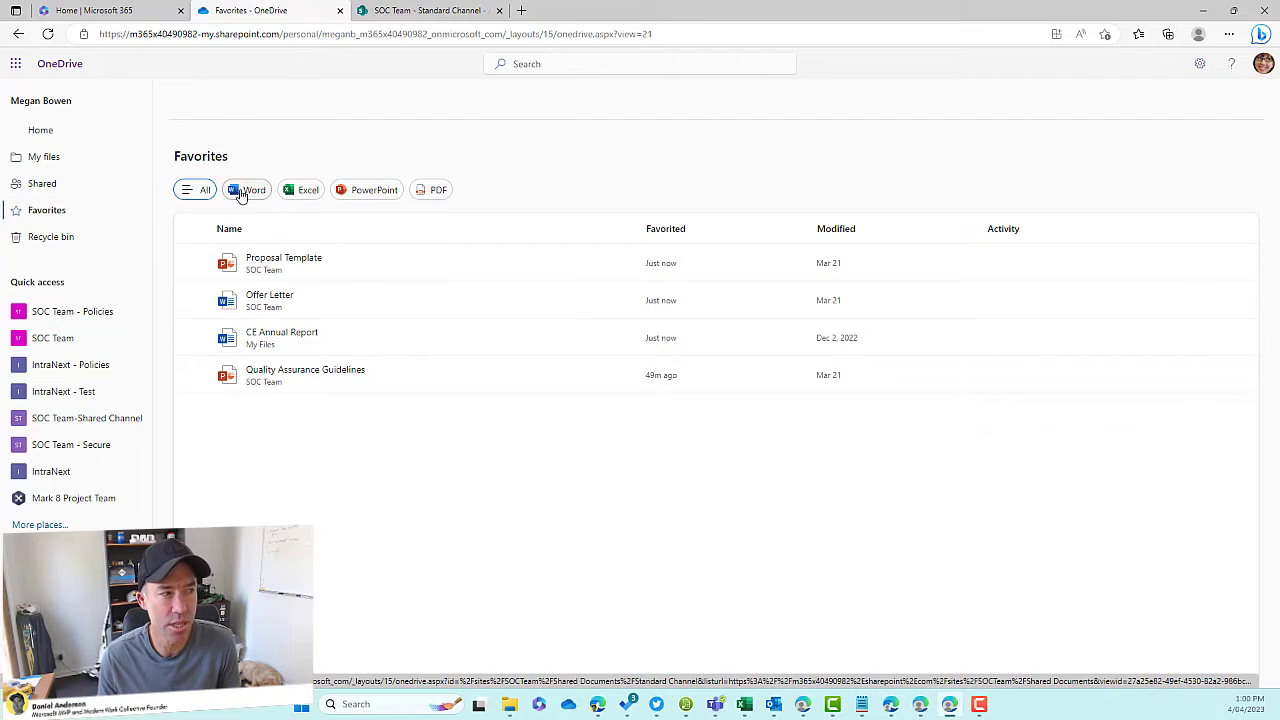
click(307, 194)
click(392, 191)
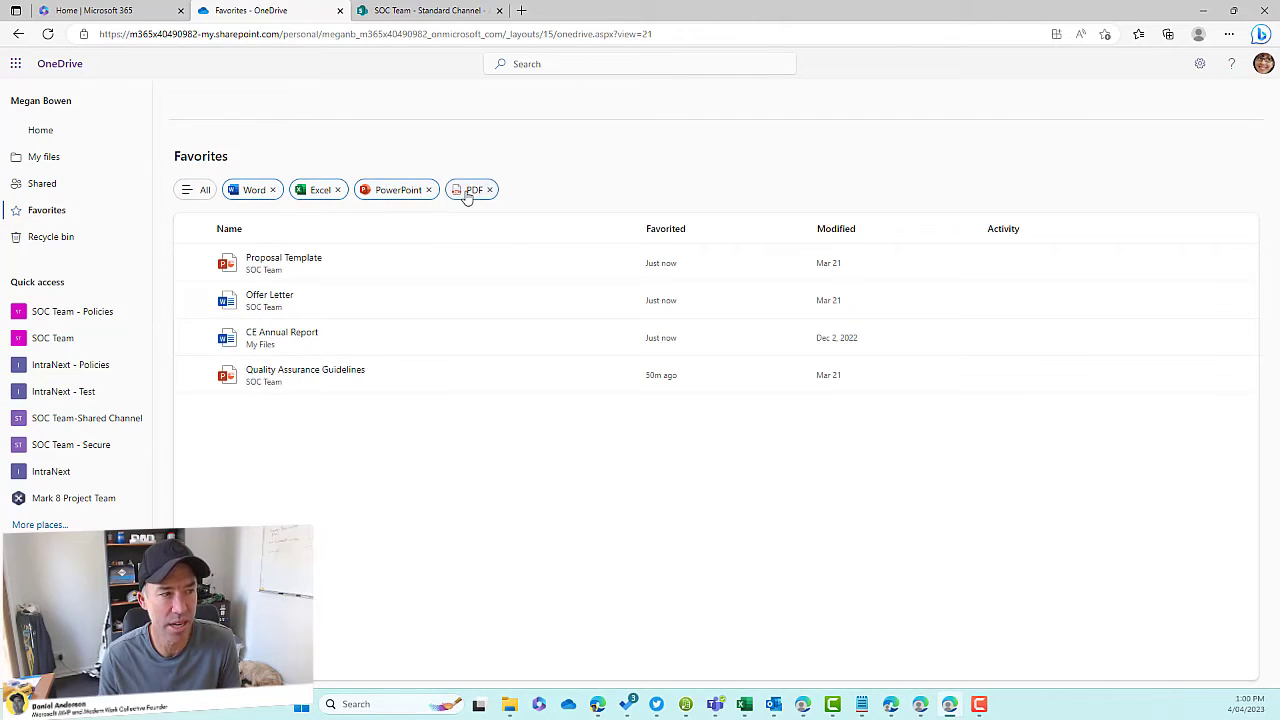
click(204, 191)
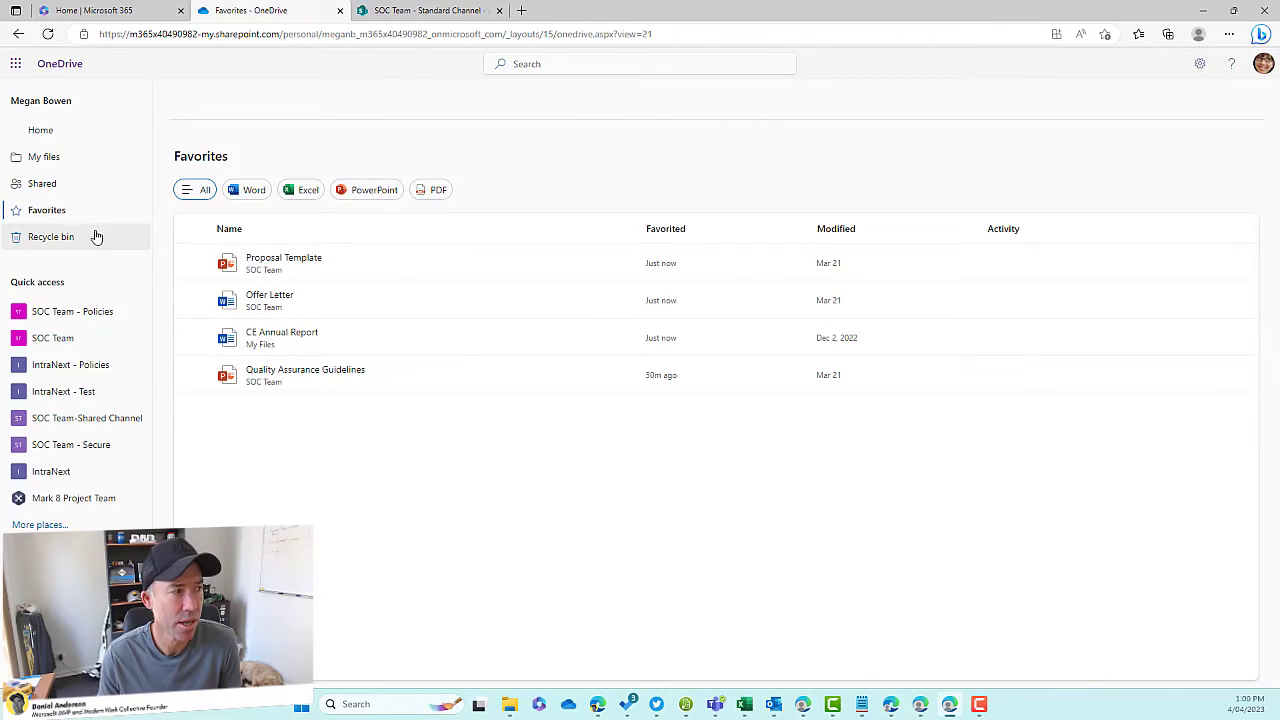
Show the More actions menu for the Proposal Template favorite
click(625, 263)
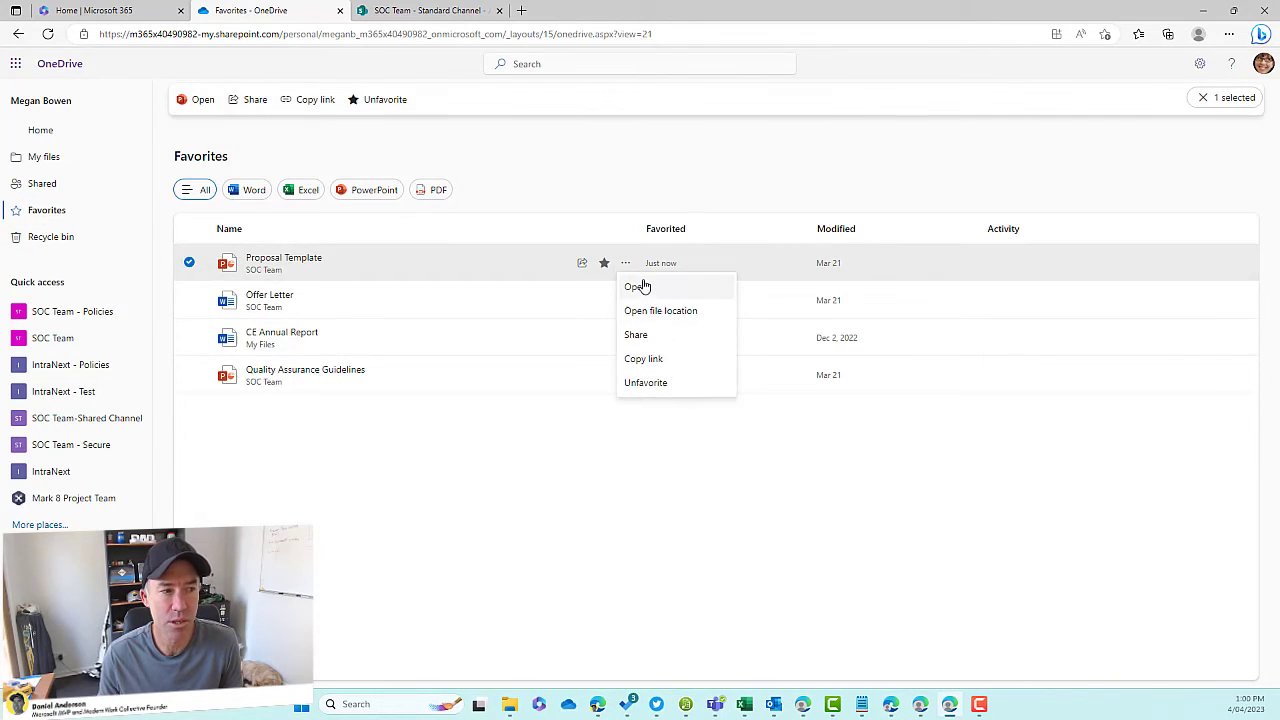